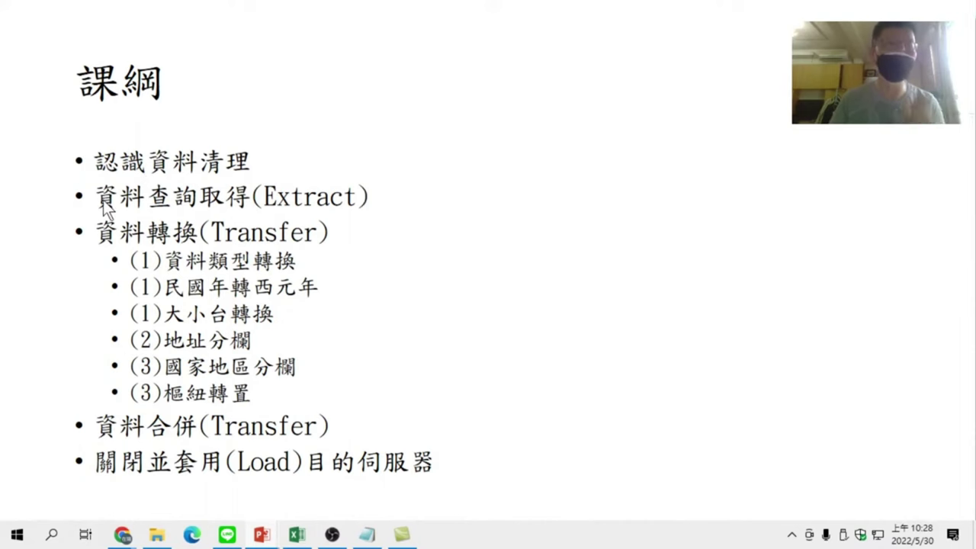
End the slideshow and return to editing slide 2 of Excel資料清理.pptx
key(Escape)
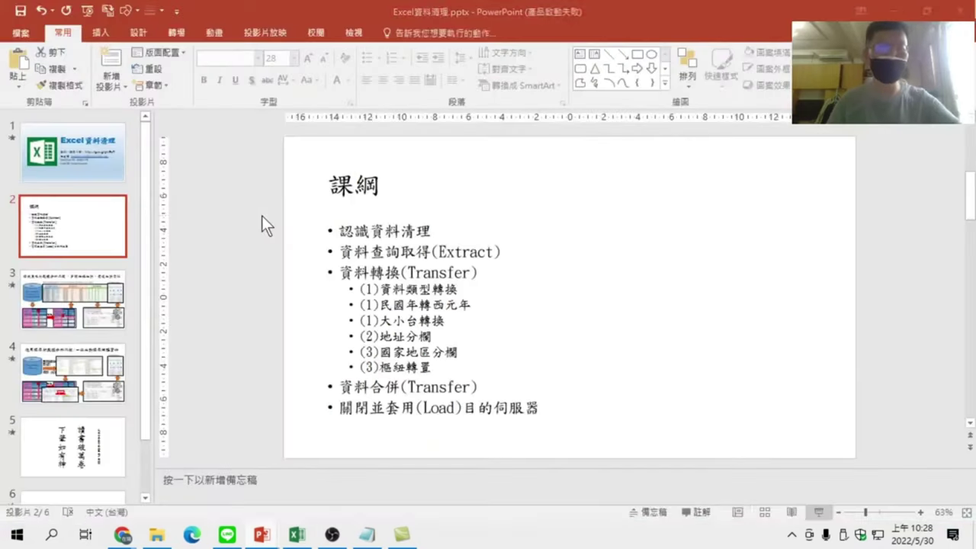
Minimize PowerPoint to reveal the 公司2013 folder and bring up the Start menu
click(894, 11)
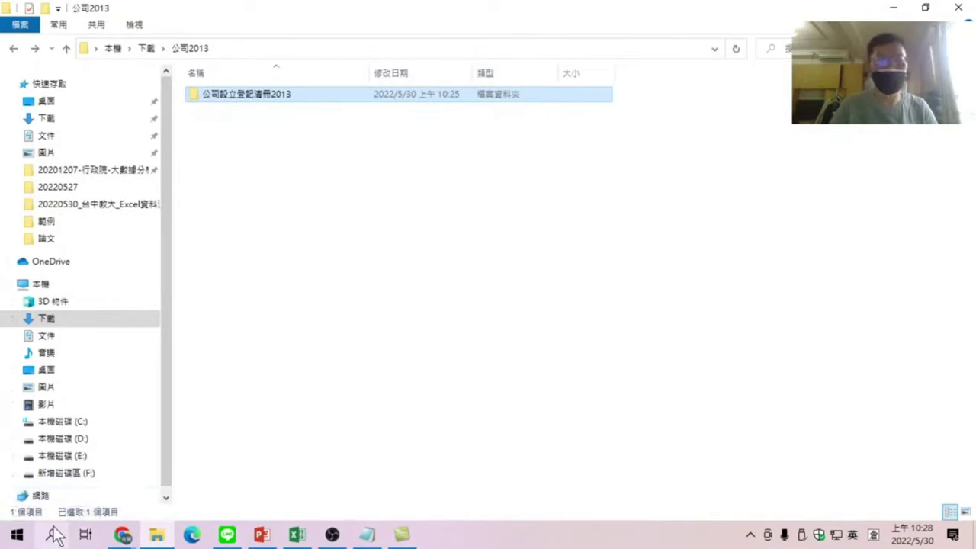
click(17, 539)
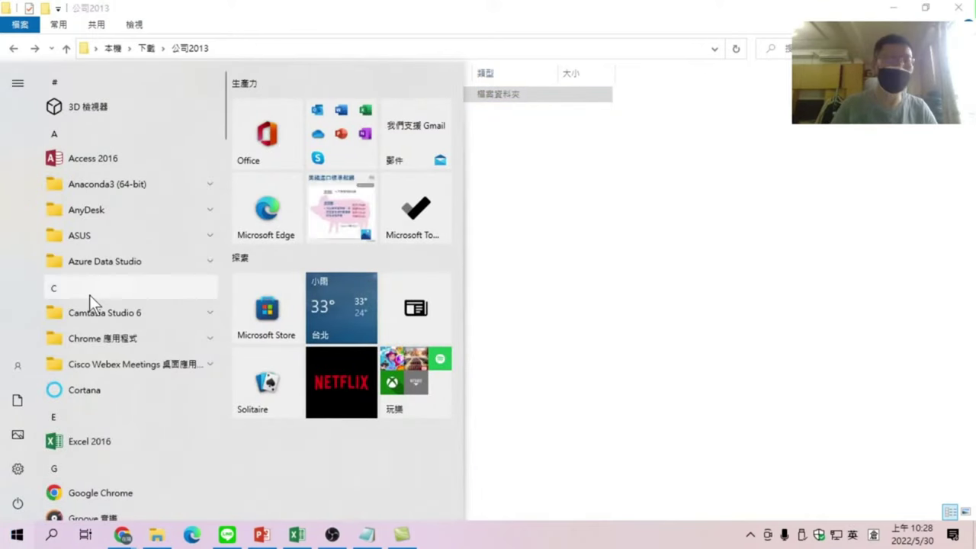
Launch Excel 2016, open a maximized blank workbook 活頁簿2, and close 活頁簿1
click(93, 443)
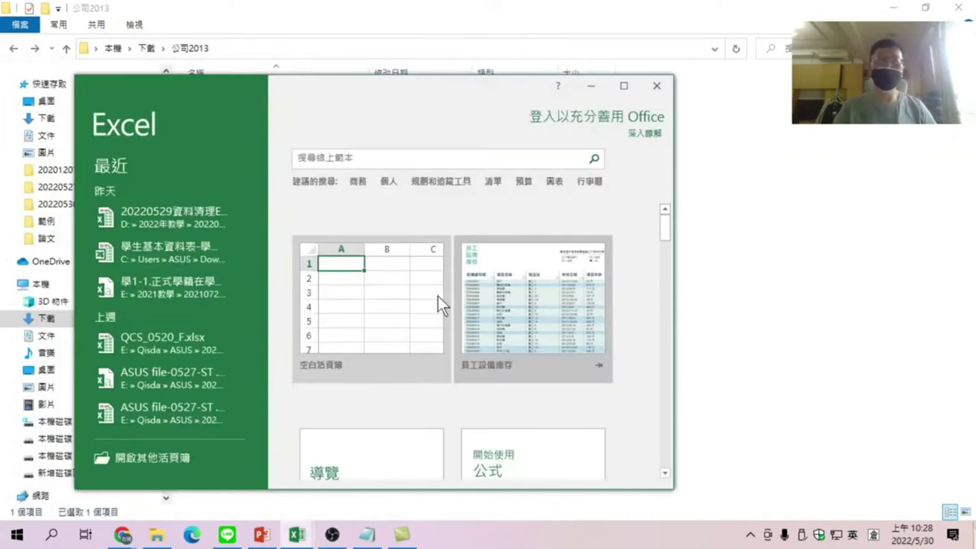
click(370, 308)
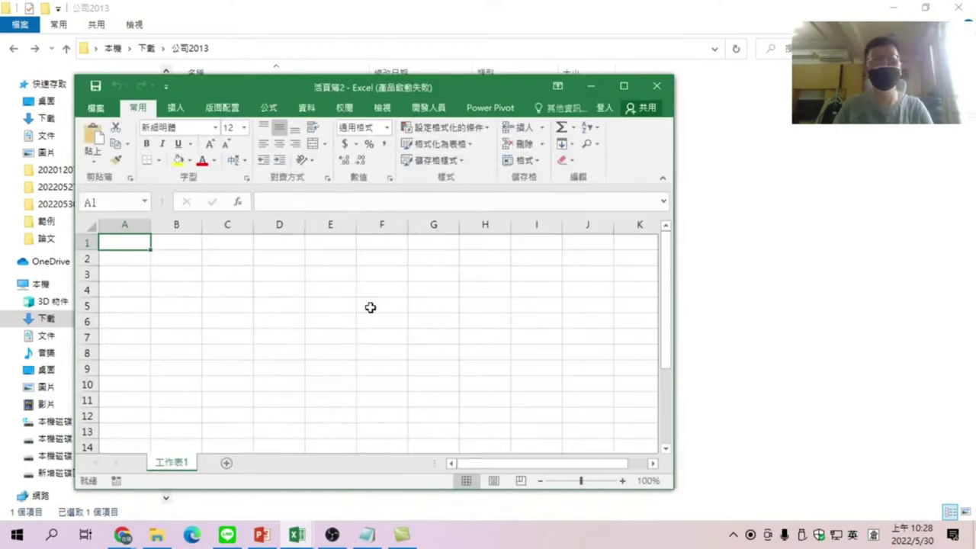
click(624, 85)
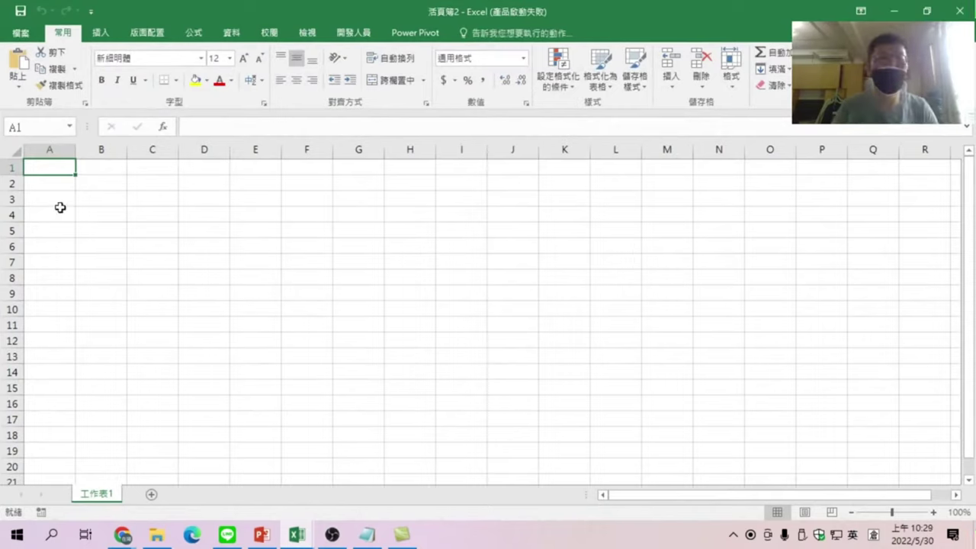
click(61, 210)
click(55, 168)
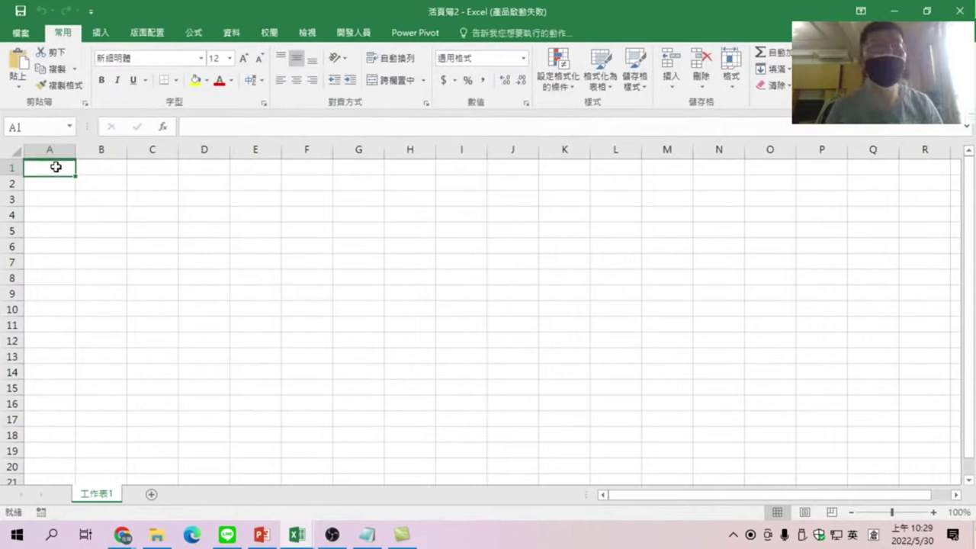
click(304, 533)
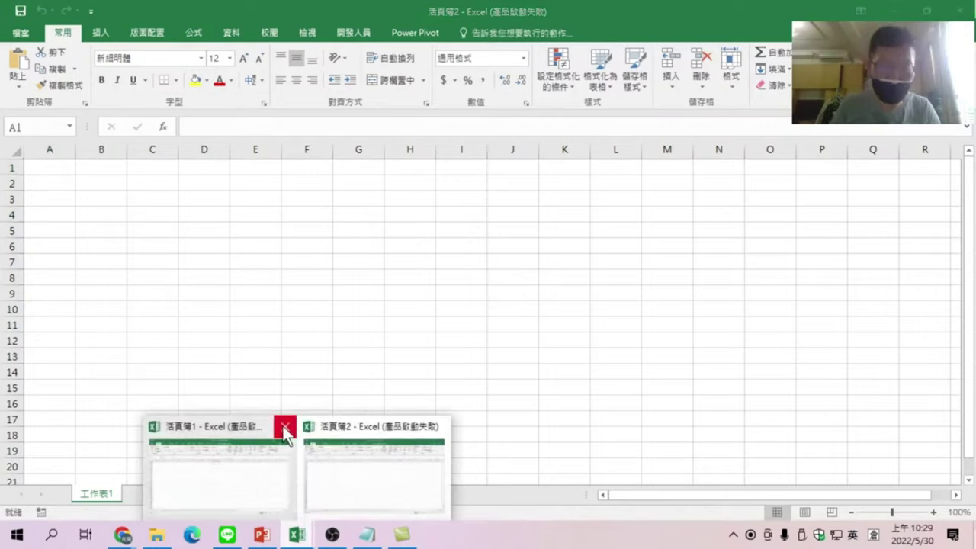
click(282, 427)
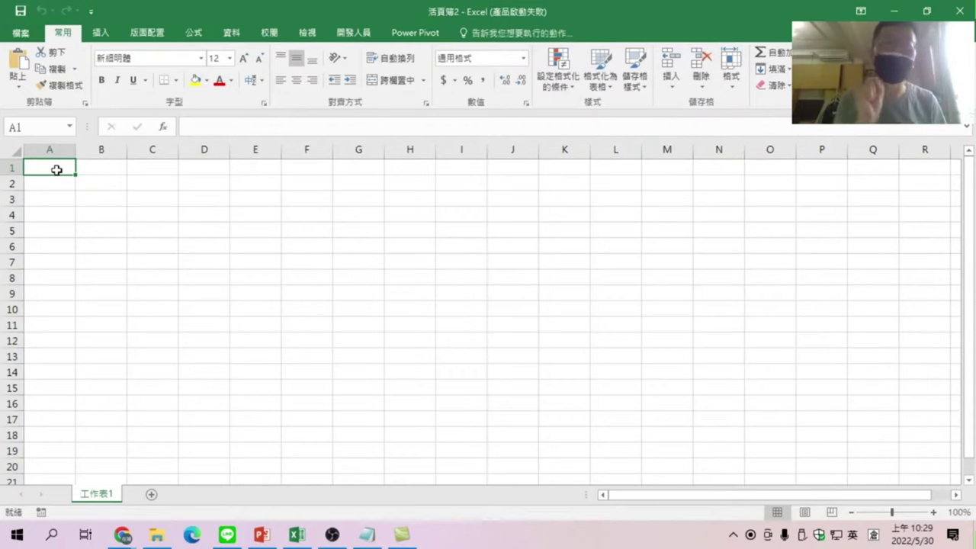
Open the 公司設立登記清冊2013 folder in File Explorer, then switch back to Excel
click(156, 535)
double_click(279, 95)
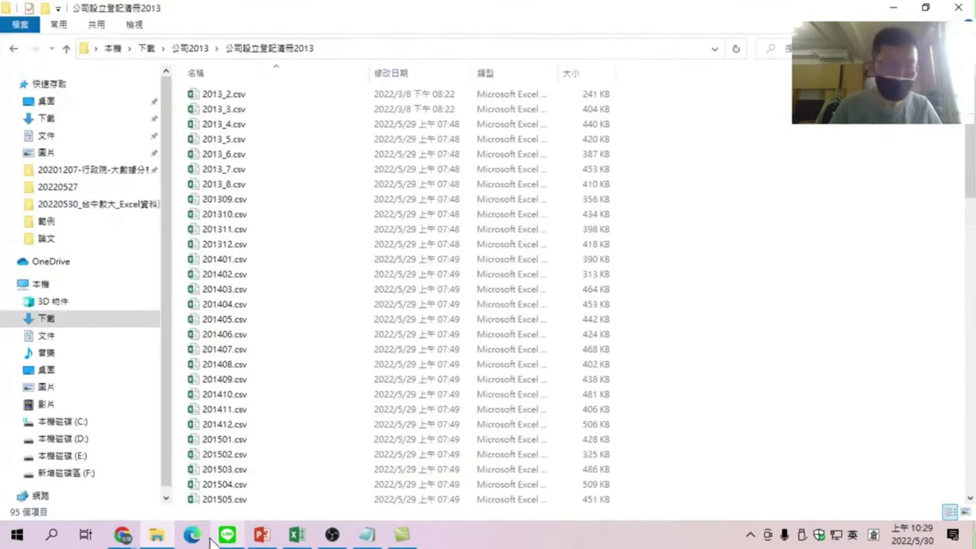
click(297, 534)
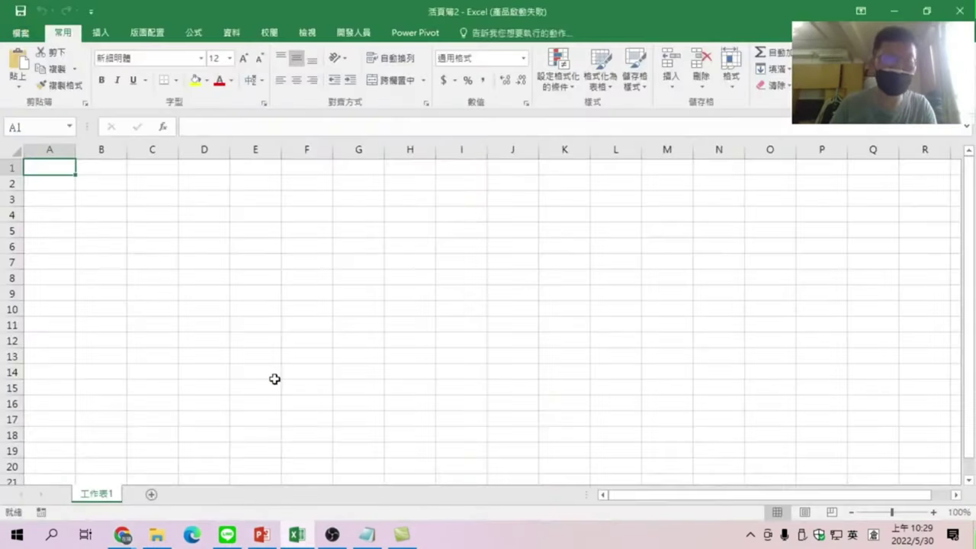
Start a new CSV query via 資料 > 新查詢 > 從檔案 > 從CSV
click(233, 34)
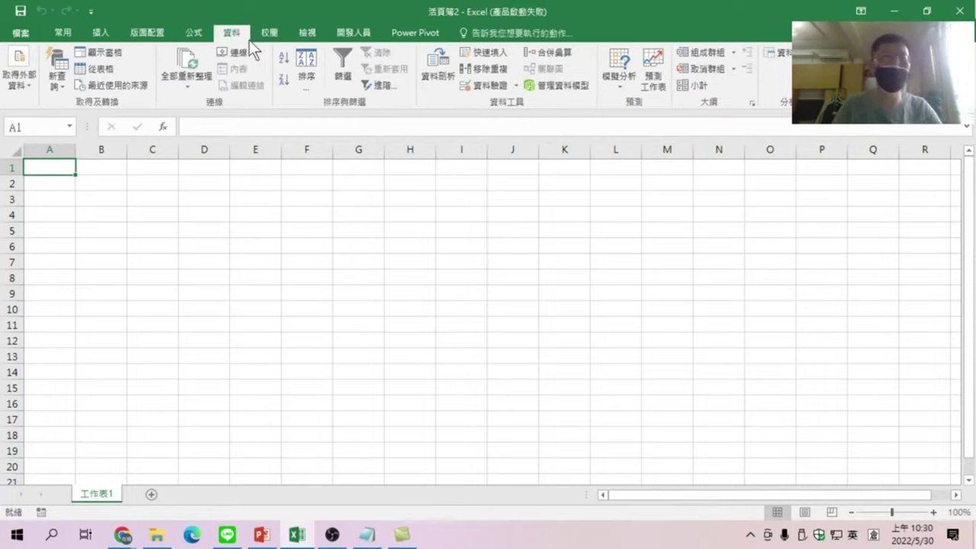
click(58, 86)
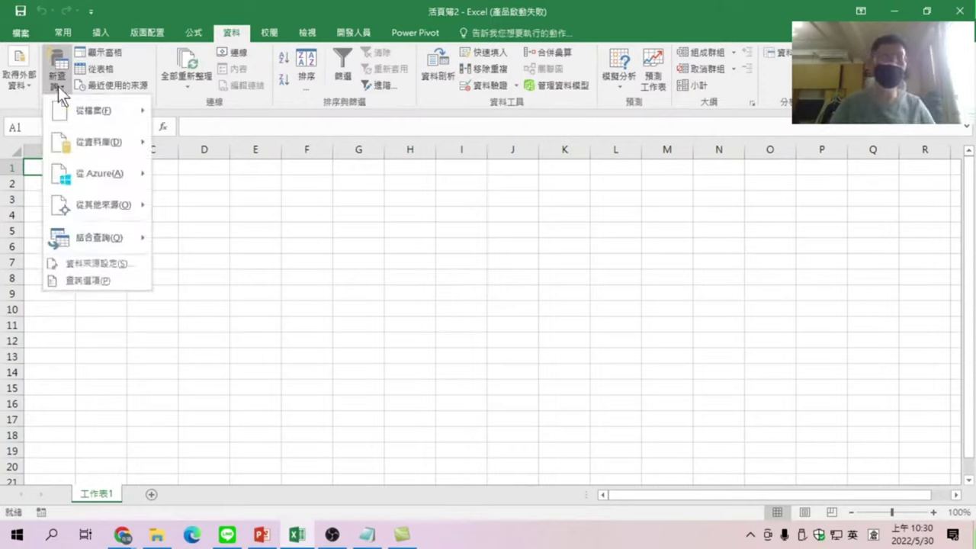
mouse_move(71, 115)
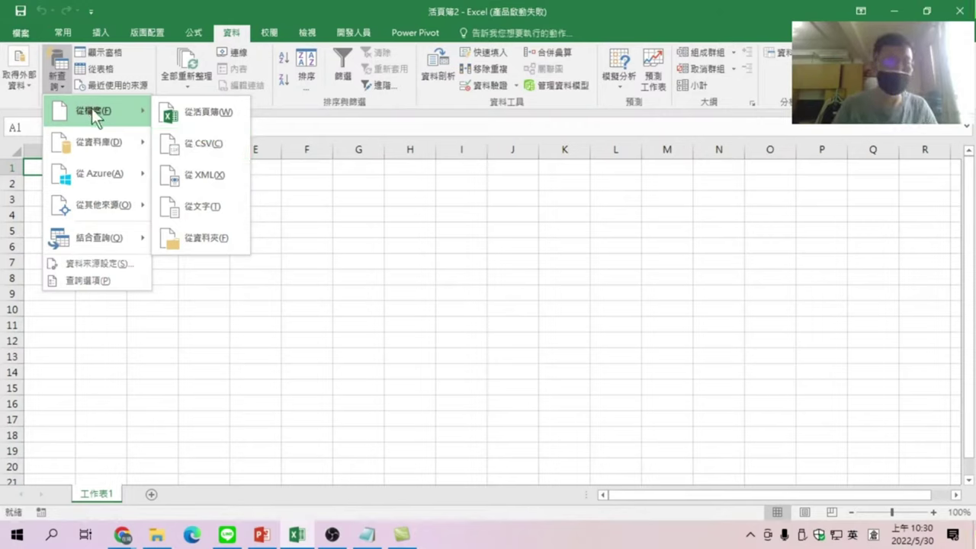
click(202, 143)
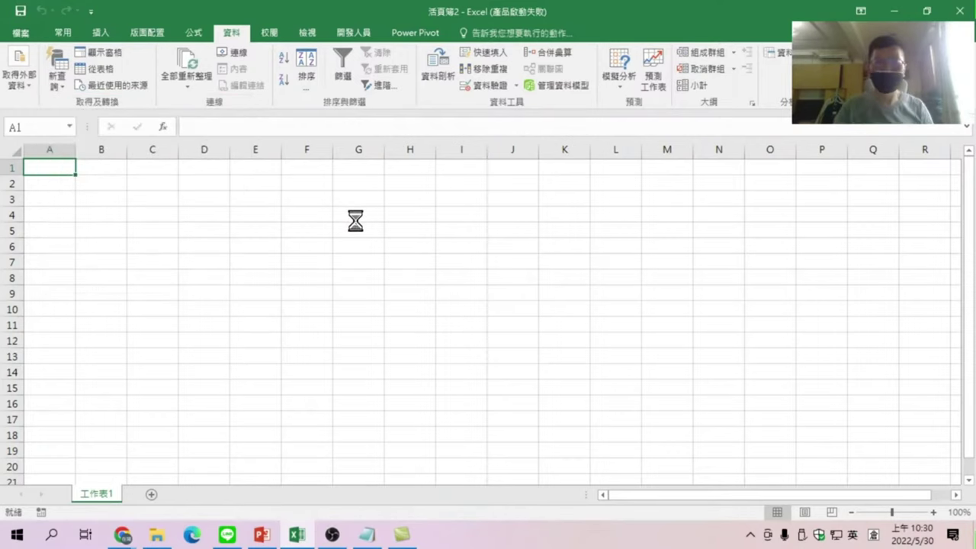
Browse to 下載 > 公司2013 > 公司設立登記清冊2013 and import 2013_2.csv
click(310, 233)
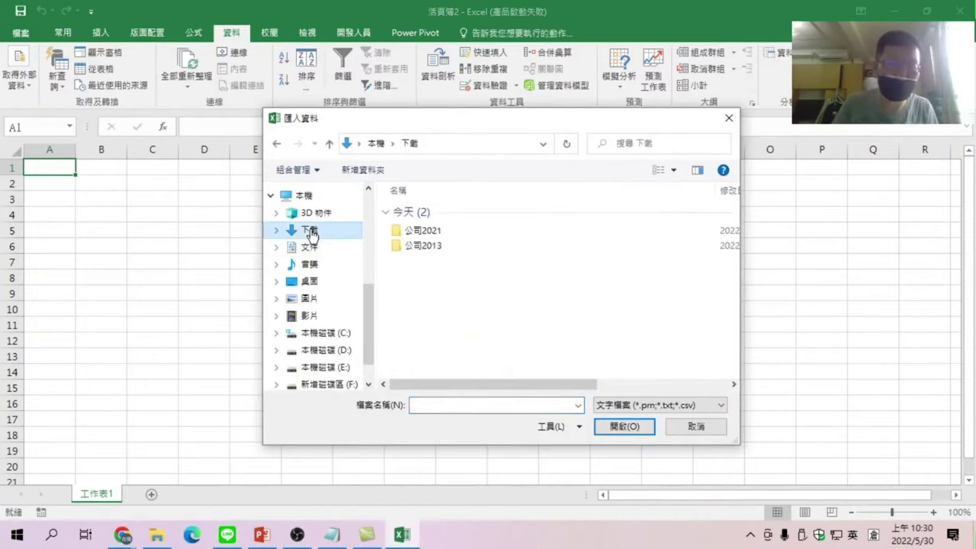
double_click(424, 249)
double_click(447, 213)
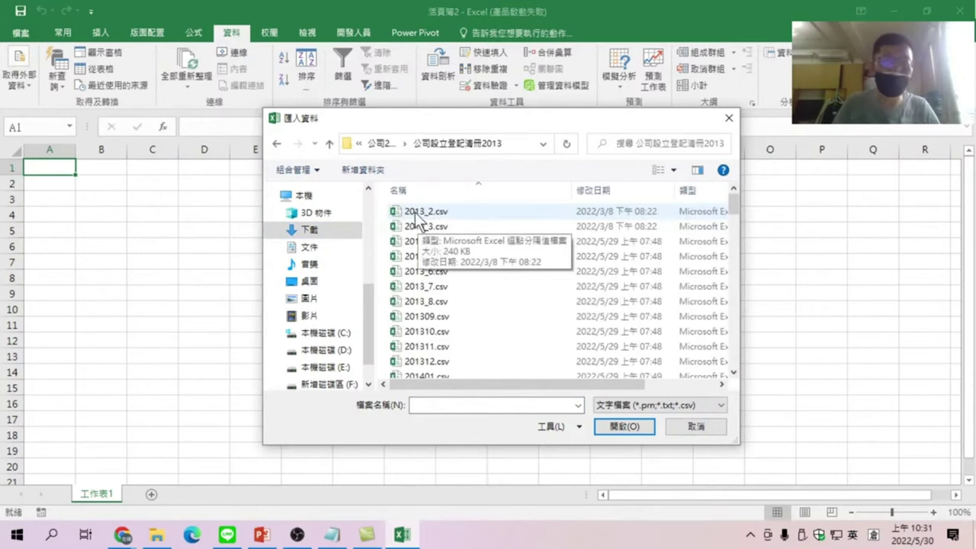
click(417, 215)
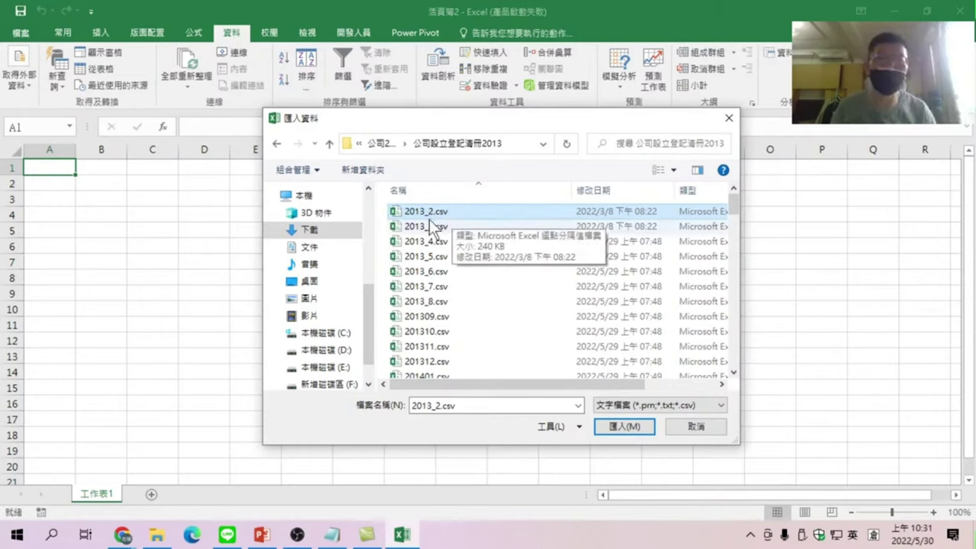
click(618, 425)
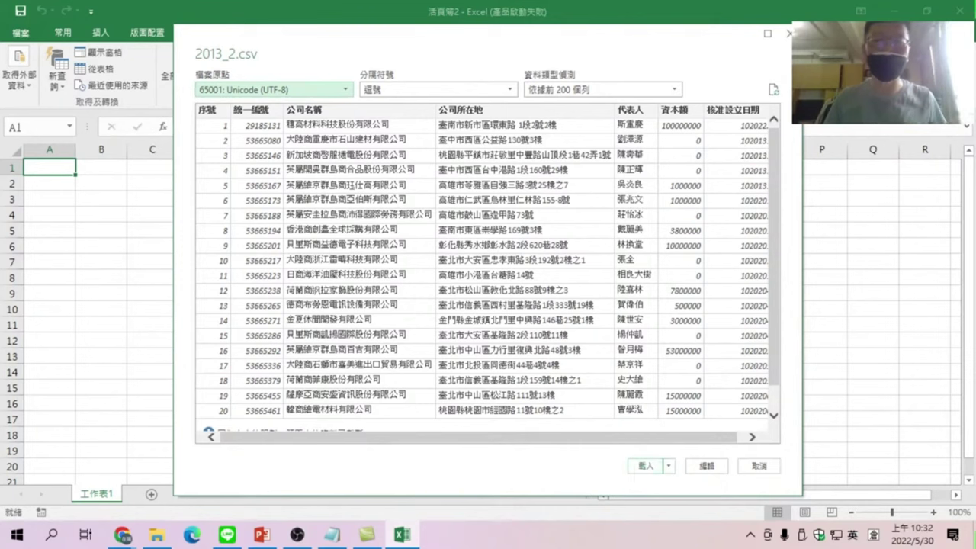
Load 2013_2.csv into a new sheet as a table, then return to the CSV folder
click(647, 467)
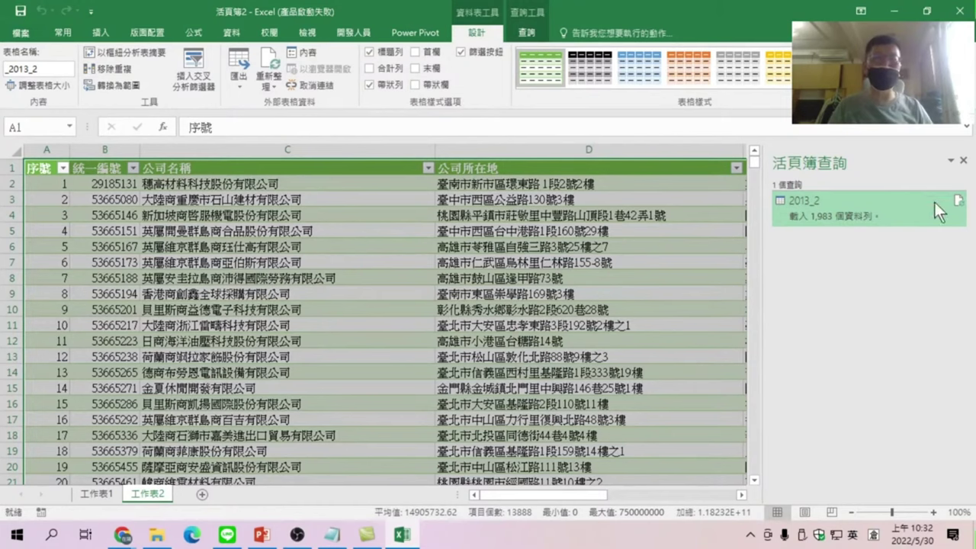
mouse_move(777, 202)
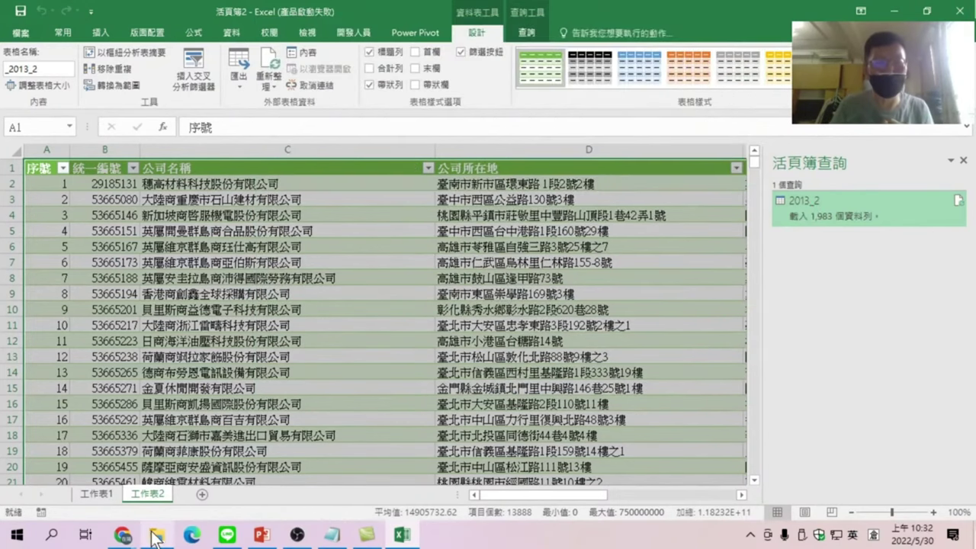
mouse_move(157, 537)
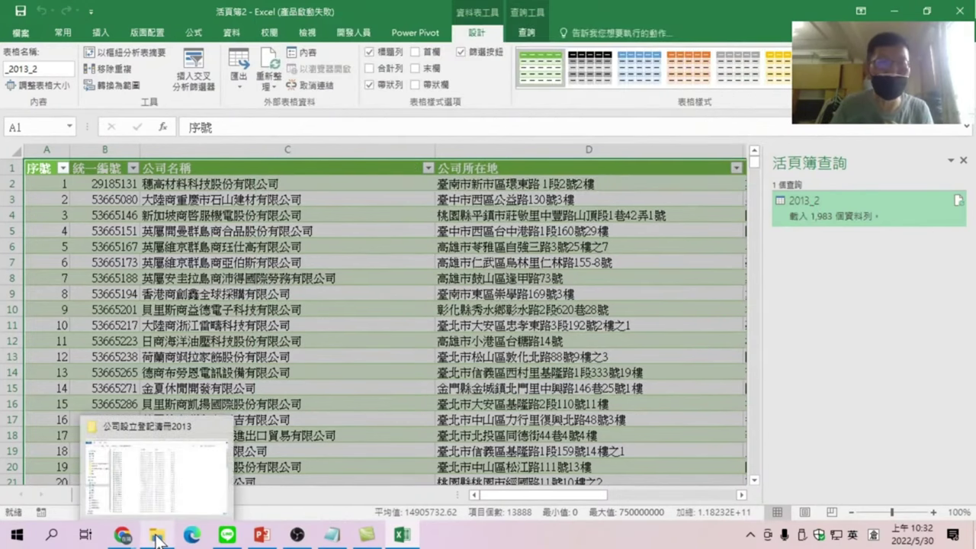
click(157, 536)
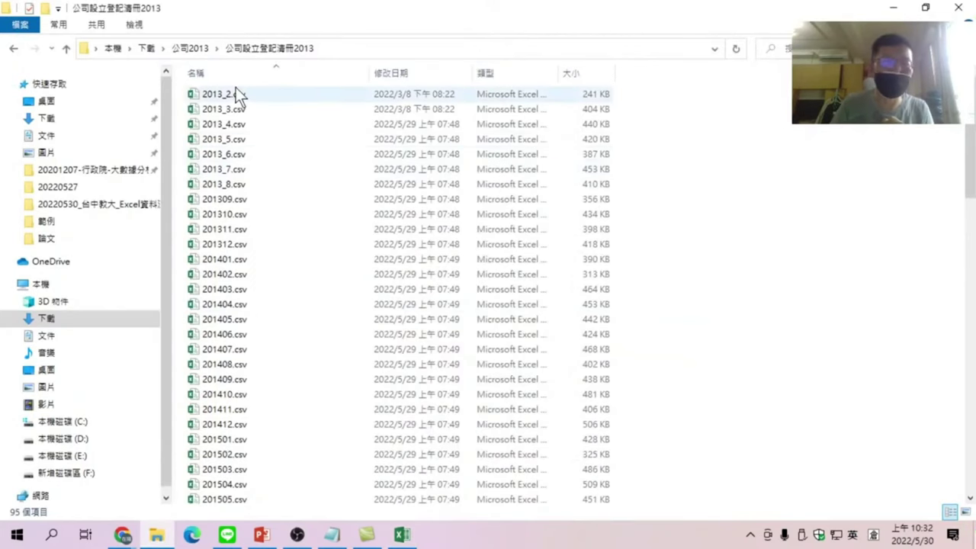